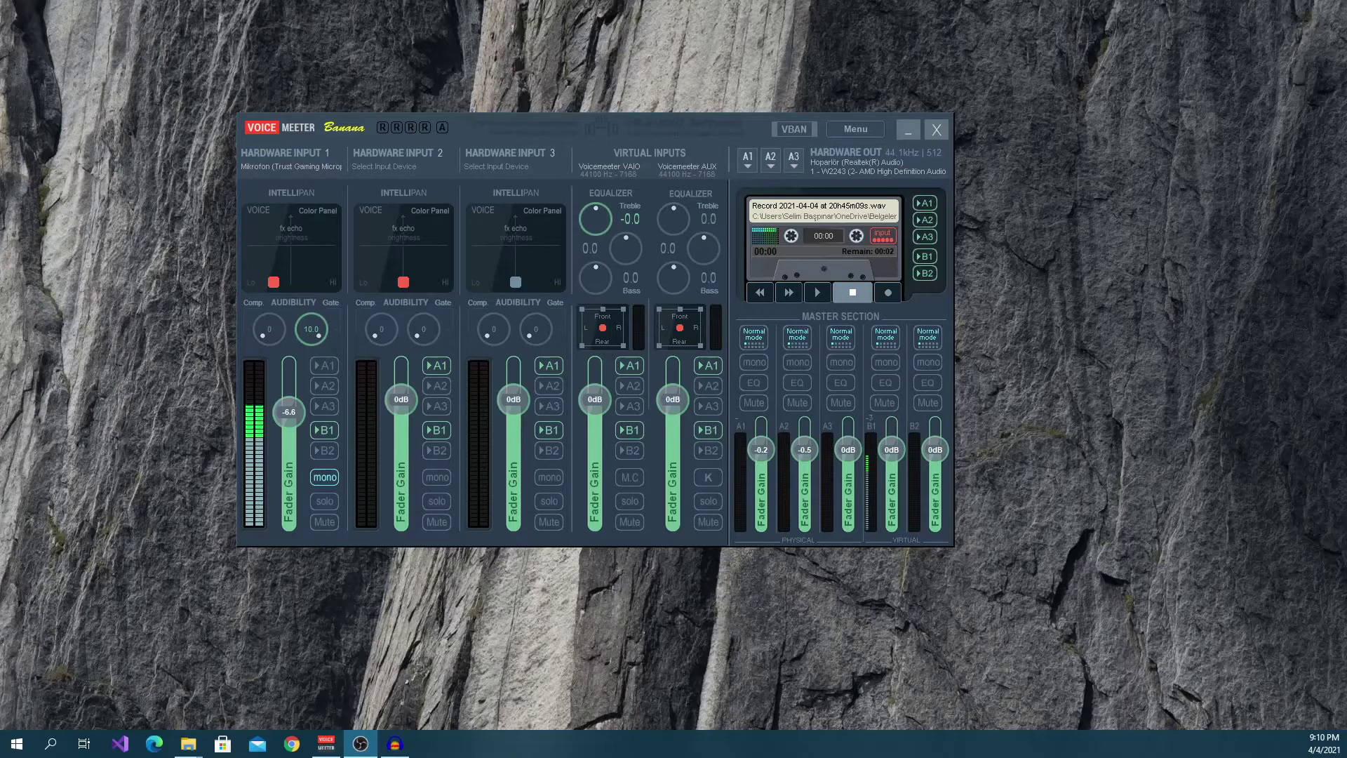
Step: Review the available devices for Hardware Input 1 and hardware output A1, switching off the microphone's A1 routing in between
{"action": "mouse_move", "coordinate": [491, 120]}
{"action": "left_mouse_down"}
{"action": "mouse_move", "coordinate": [459, 122]}
{"action": "mouse_move", "coordinate": [474, 132]}
{"action": "left_mouse_up"}
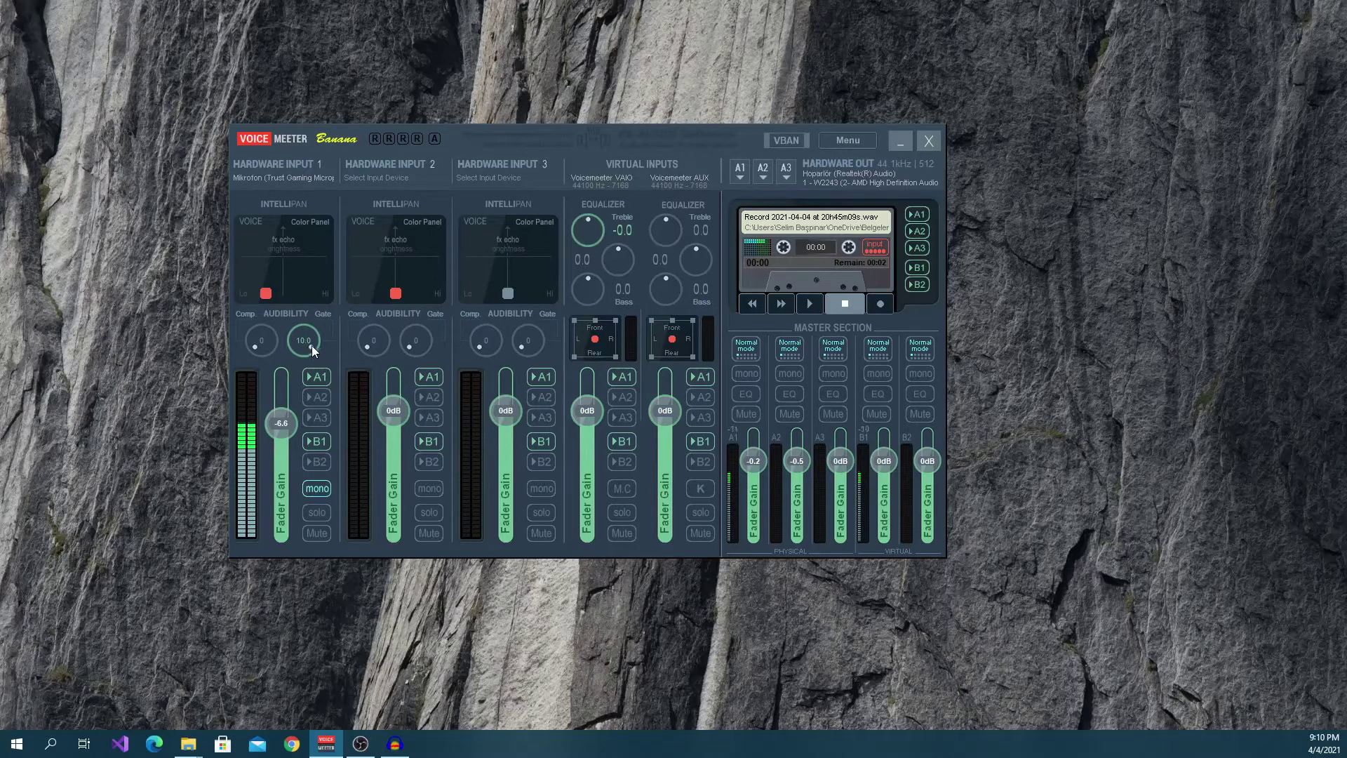
{"action": "left_click", "coordinate": [297, 178]}
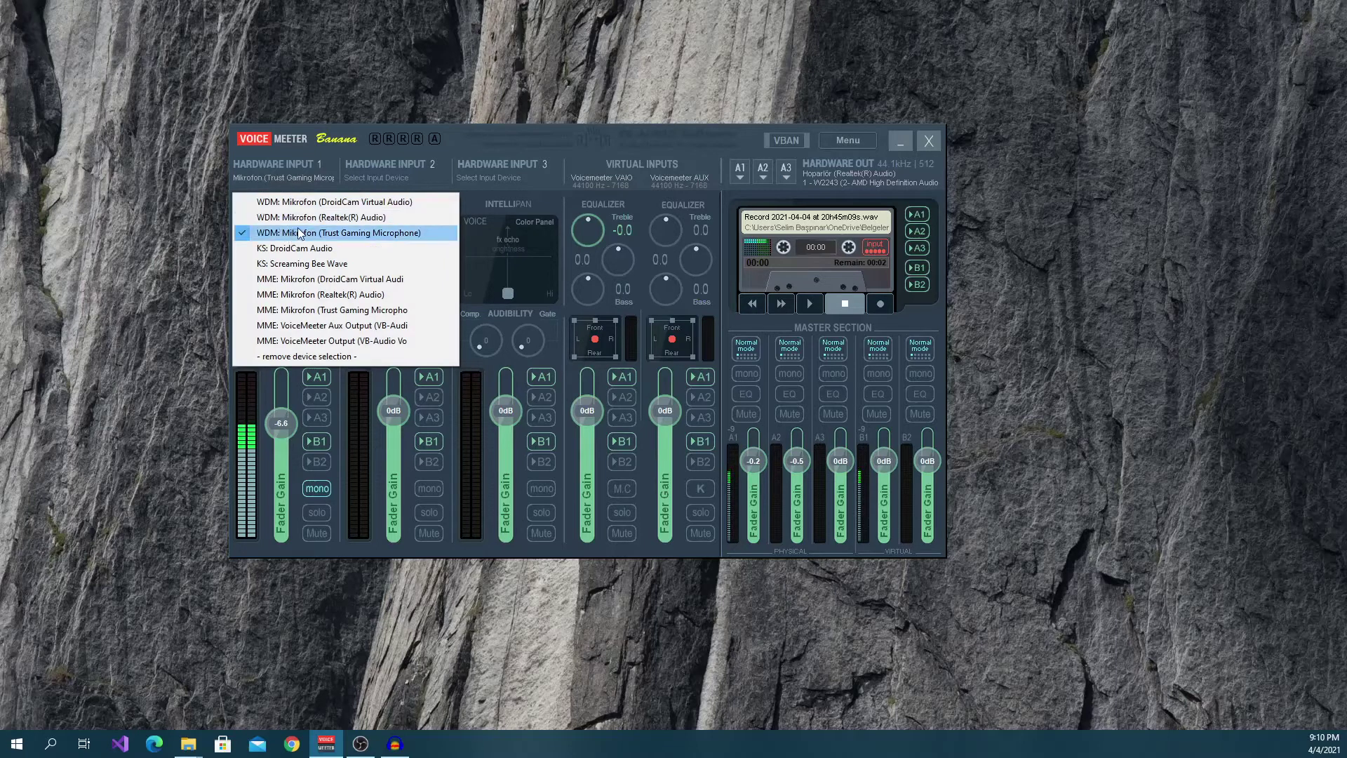
{"action": "left_click", "coordinate": [317, 377]}
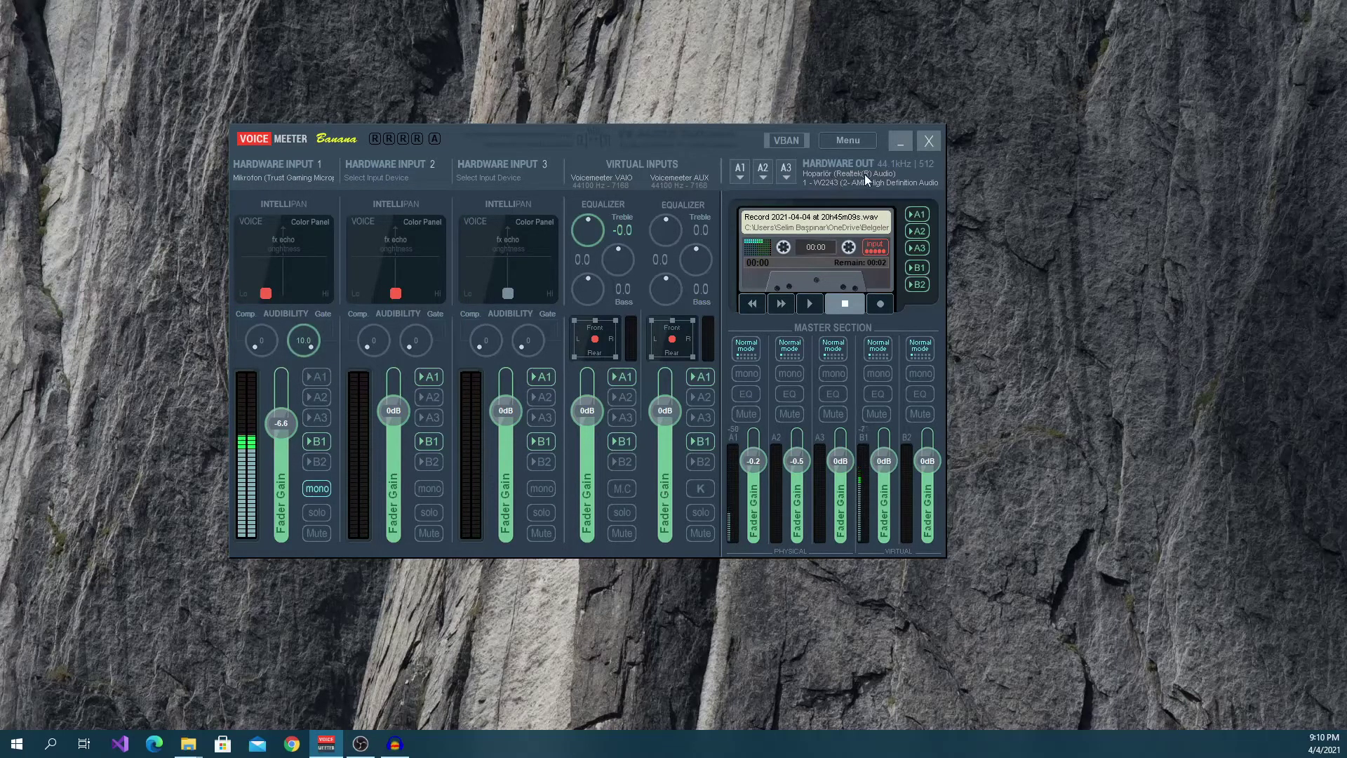
{"action": "left_click", "coordinate": [740, 172]}
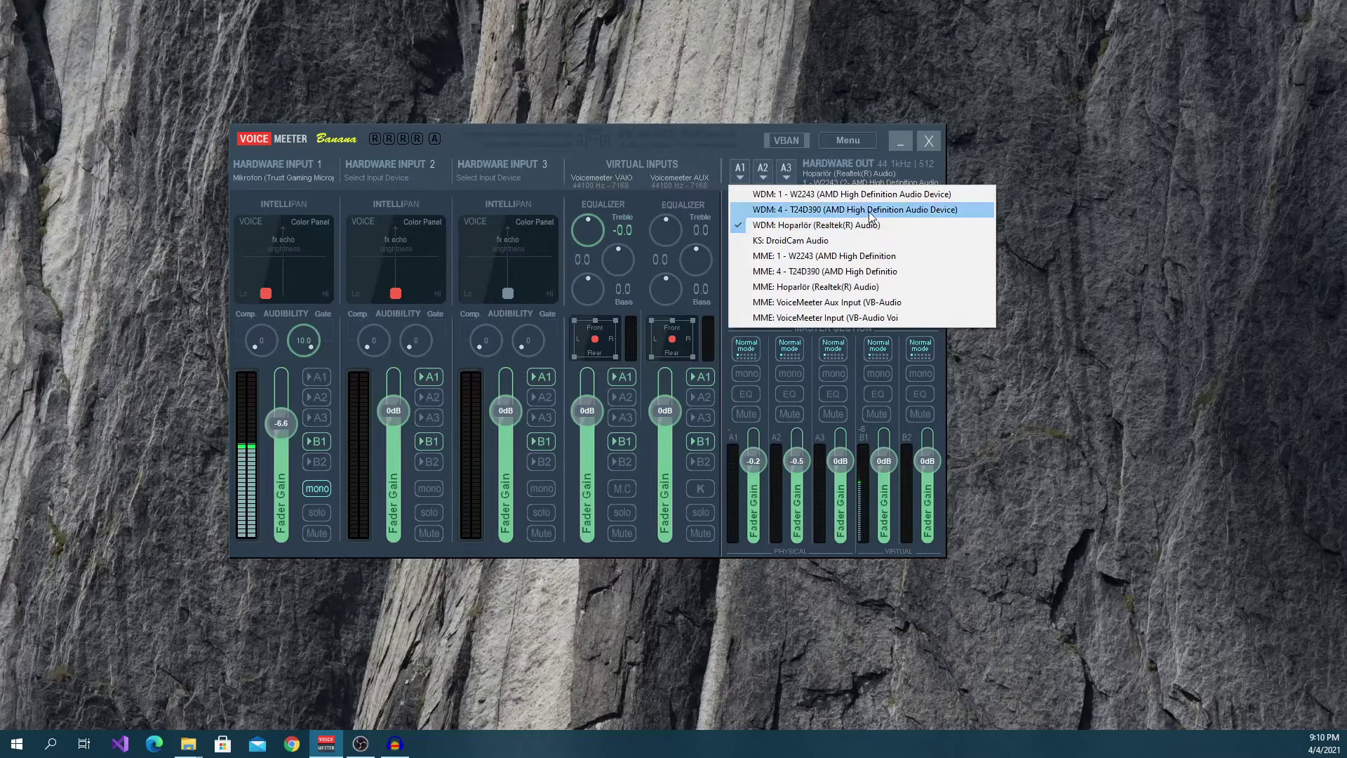
{"action": "left_click", "coordinate": [720, 150]}
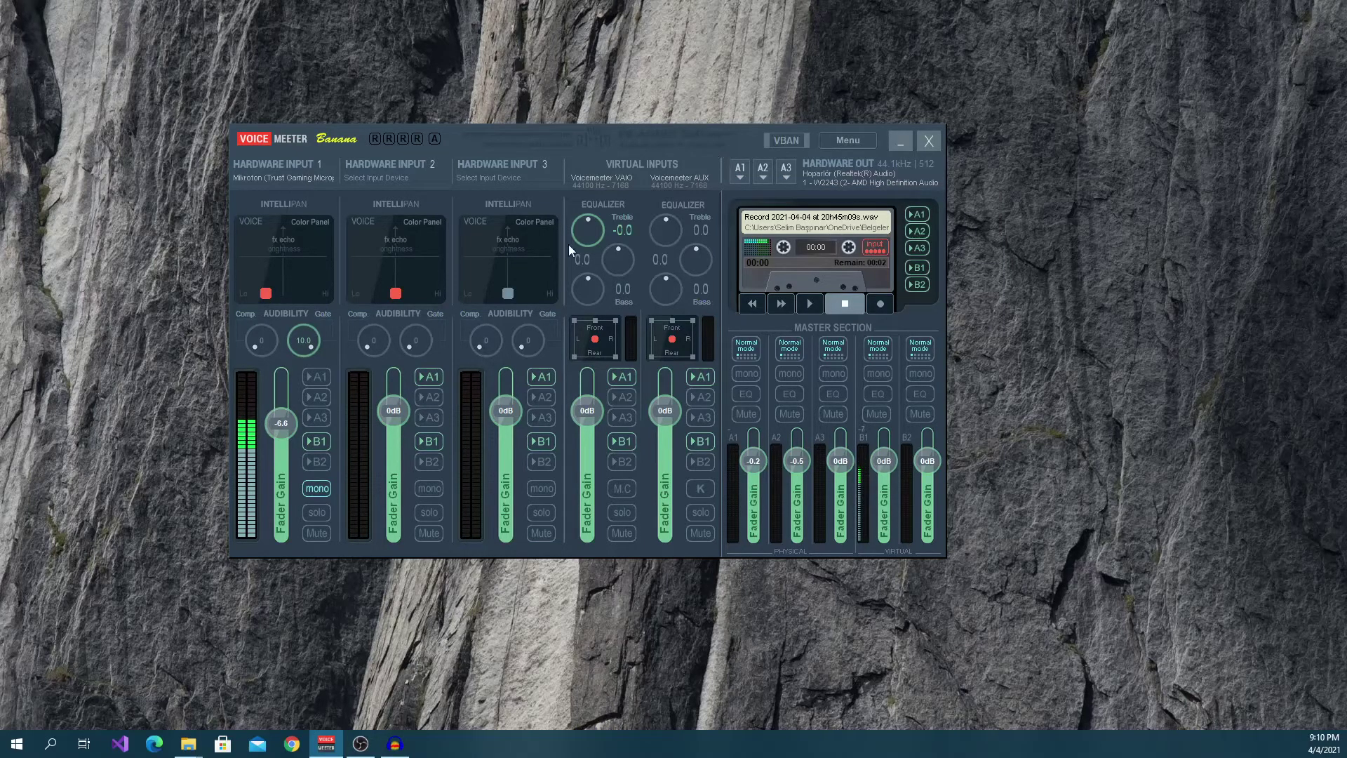
Step: Route Hardware Input 1 to A1 and nudge its Intellipan voice marker slightly towards the centre
{"action": "left_click", "coordinate": [319, 376]}
{"action": "mouse_move", "coordinate": [272, 292]}
{"action": "left_mouse_down"}
{"action": "mouse_move", "coordinate": [245, 219]}
{"action": "mouse_move", "coordinate": [333, 223]}
{"action": "mouse_move", "coordinate": [335, 310]}
{"action": "mouse_move", "coordinate": [234, 253]}
{"action": "mouse_move", "coordinate": [239, 277]}
{"action": "mouse_move", "coordinate": [258, 254]}
{"action": "mouse_move", "coordinate": [324, 232]}
{"action": "mouse_move", "coordinate": [275, 219]}
{"action": "mouse_move", "coordinate": [272, 306]}
{"action": "left_mouse_up"}
{"action": "left_click_drag", "start_coordinate": [272, 300], "coordinate": [268, 300]}
{"action": "left_click", "coordinate": [317, 378]}
{"action": "left_click", "coordinate": [302, 377]}
Step: Try the Hardware Input 1 fader at 12.0 dB, and set its gain to -6.2 dB
{"action": "mouse_move", "coordinate": [242, 342]}
{"action": "left_mouse_down"}
{"action": "mouse_move", "coordinate": [272, 314]}
{"action": "mouse_move", "coordinate": [255, 359]}
{"action": "left_mouse_up"}
{"action": "left_click_drag", "start_coordinate": [283, 422], "coordinate": [275, 332]}
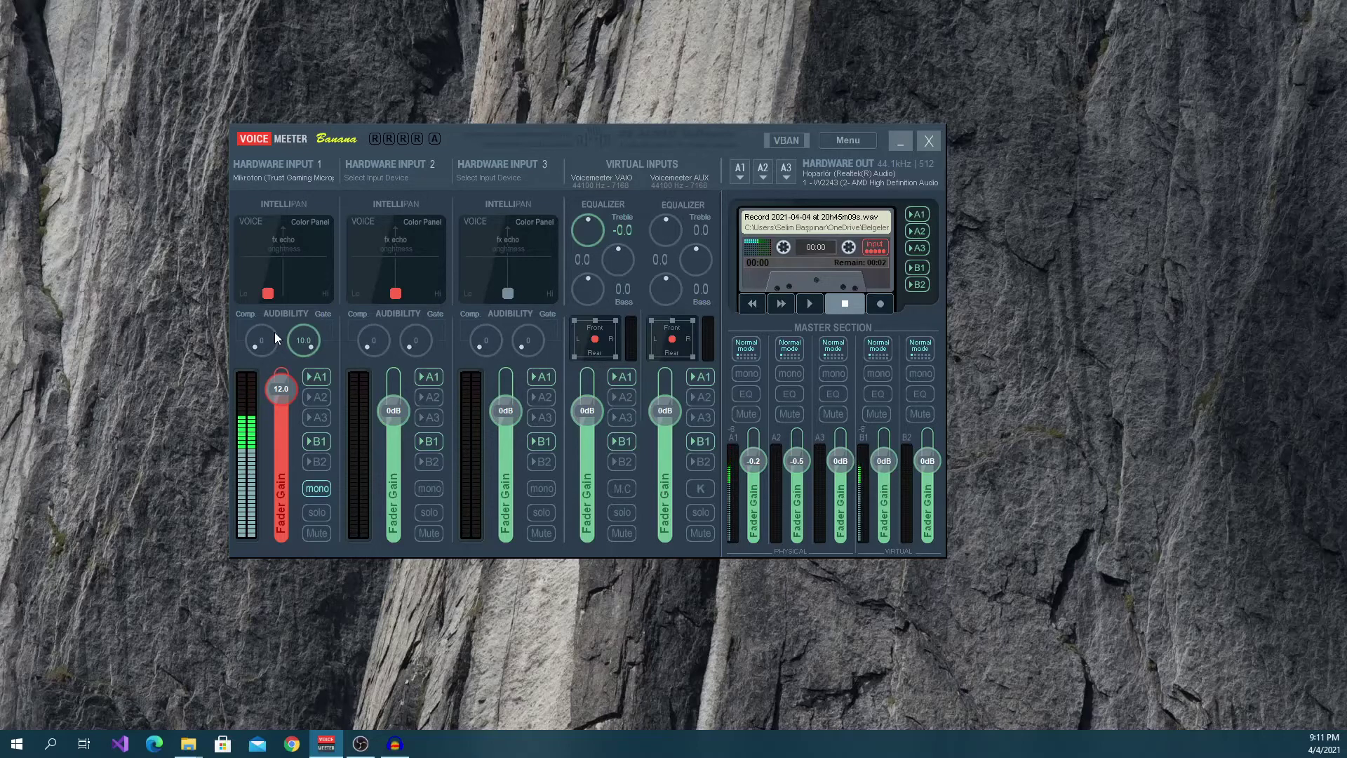
{"action": "left_click_drag", "start_coordinate": [289, 387], "coordinate": [300, 420]}
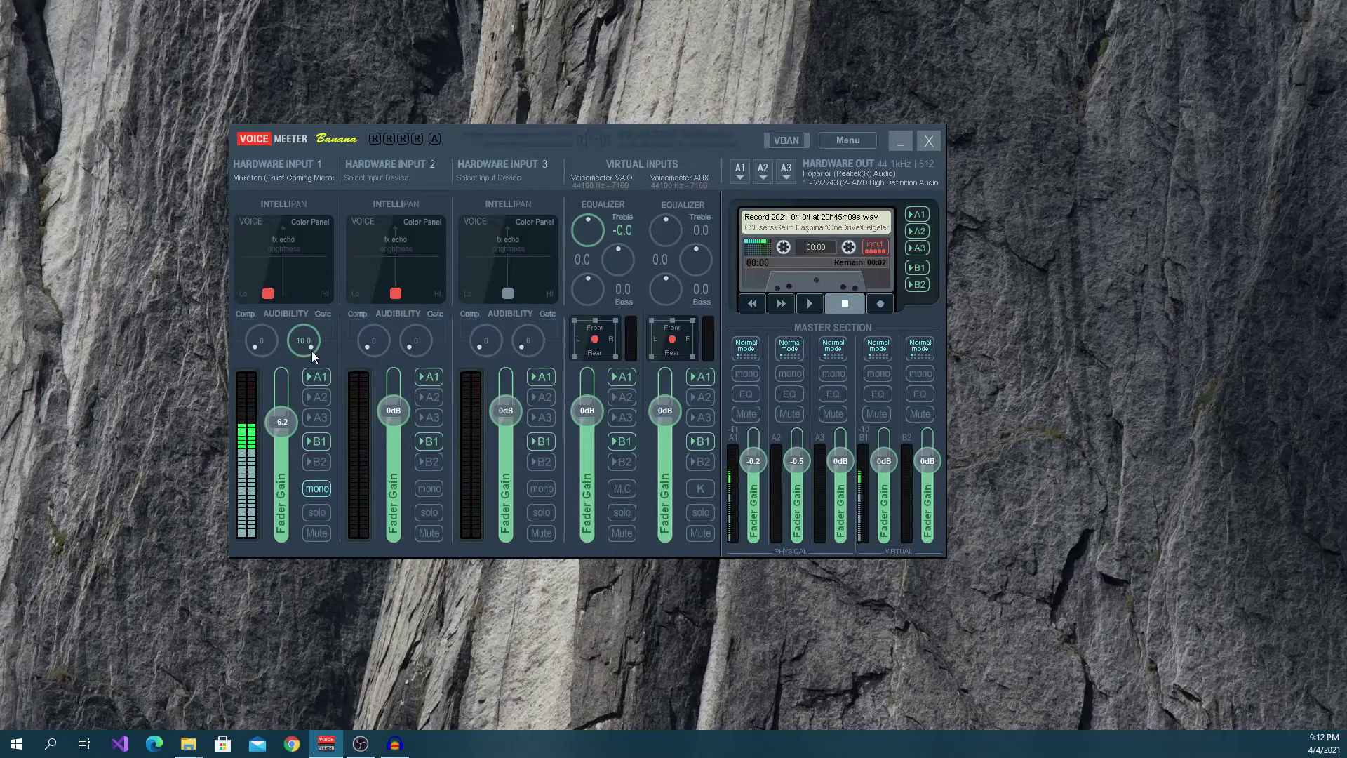
Step: Try a lower Gate amount on Hardware Input 1 and return it to 10.0
{"action": "left_click_drag", "start_coordinate": [306, 344], "coordinate": [328, 428]}
{"action": "left_click_drag", "start_coordinate": [303, 350], "coordinate": [387, 250]}
{"action": "left_click", "coordinate": [319, 378]}
Step: Set the B1 fader gain in the master section to -0.6 dB
{"action": "mouse_move", "coordinate": [886, 462]}
{"action": "left_mouse_down"}
{"action": "mouse_move", "coordinate": [888, 432]}
{"action": "mouse_move", "coordinate": [891, 456]}
{"action": "left_mouse_up"}
{"action": "scroll", "coordinate": [890, 456], "scroll_direction": "up", "scroll_amount": 2}
{"action": "scroll", "coordinate": [891, 455], "scroll_direction": "down", "scroll_amount": 2}
{"action": "scroll", "coordinate": [891, 456], "scroll_direction": "up", "scroll_amount": 2}
{"action": "scroll", "coordinate": [891, 455], "scroll_direction": "down", "scroll_amount": 2}
Step: Enable the EQ on bus B1 and open its equalizer settings, placing the window over the mixer
{"action": "left_click", "coordinate": [878, 394]}
{"action": "right_click", "coordinate": [877, 394]}
{"action": "left_click_drag", "start_coordinate": [940, 242], "coordinate": [577, 165]}
Step: Set the first EQ band to 12.0 dB, 16127.0 Hz and Q 29.7, and the second to 12081.6 Hz and Q 29.4
{"action": "left_click_drag", "start_coordinate": [424, 294], "coordinate": [435, 202]}
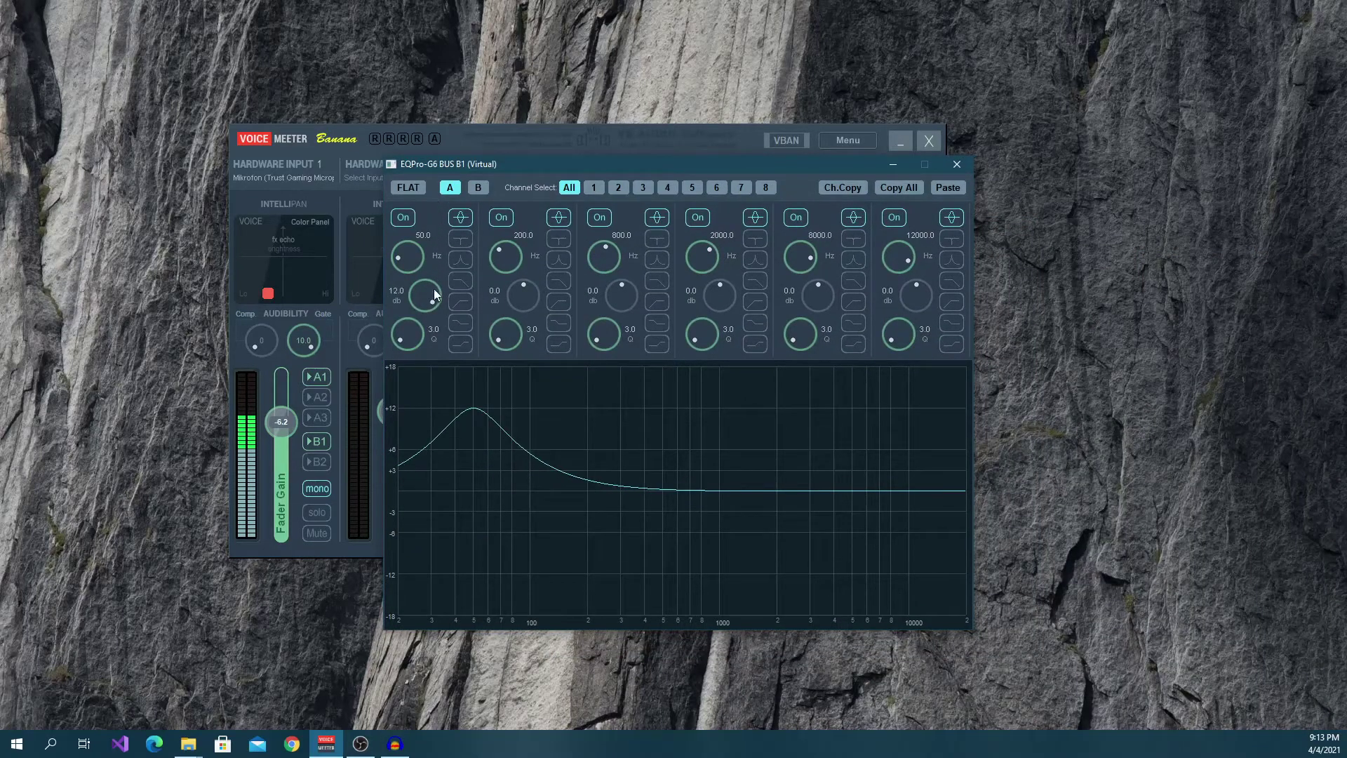
{"action": "left_click_drag", "start_coordinate": [417, 258], "coordinate": [528, 112]}
{"action": "left_click_drag", "start_coordinate": [423, 307], "coordinate": [460, 154]}
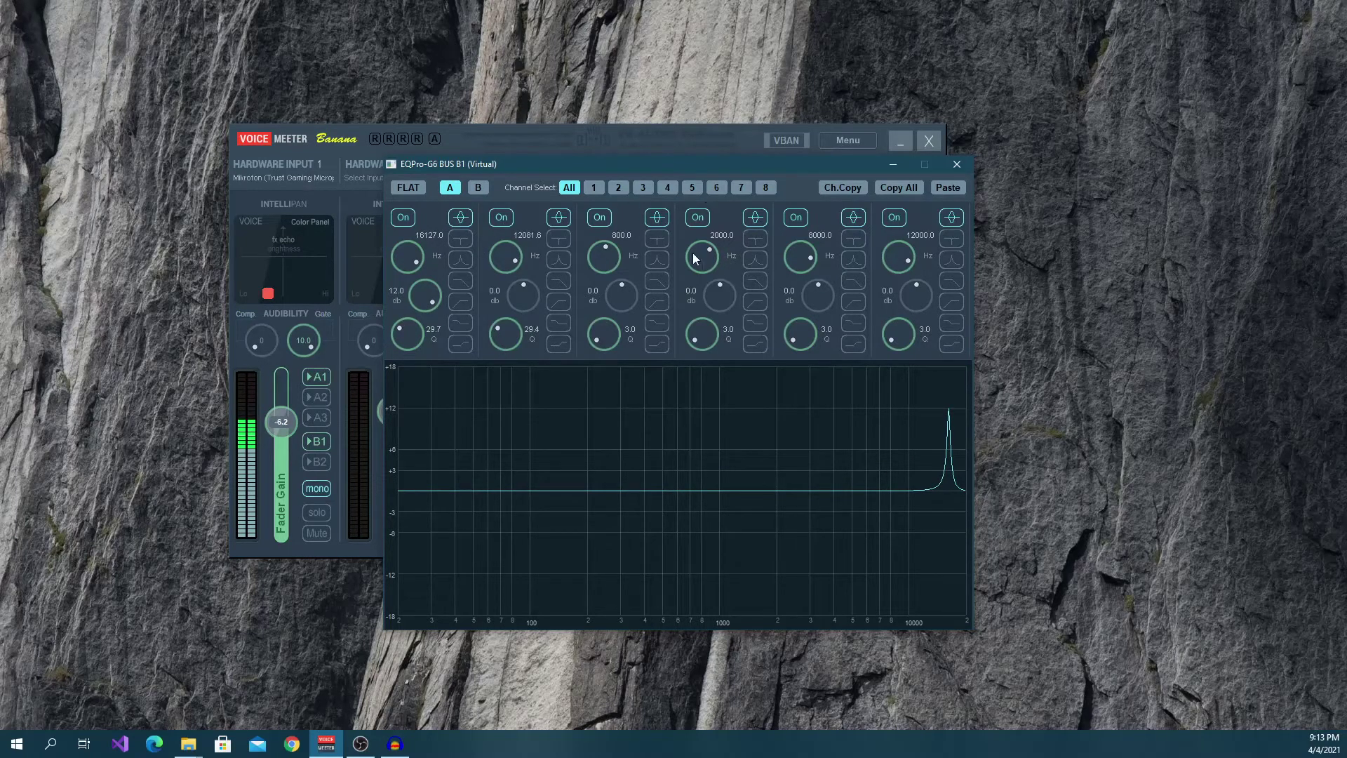
{"action": "left_click_drag", "start_coordinate": [833, 163], "coordinate": [907, 162]}
{"action": "left_click_drag", "start_coordinate": [893, 338], "coordinate": [906, 265]}
Step: Close the B1 equalizer and switch off the EQ on bus B1
{"action": "left_click", "coordinate": [958, 163]}
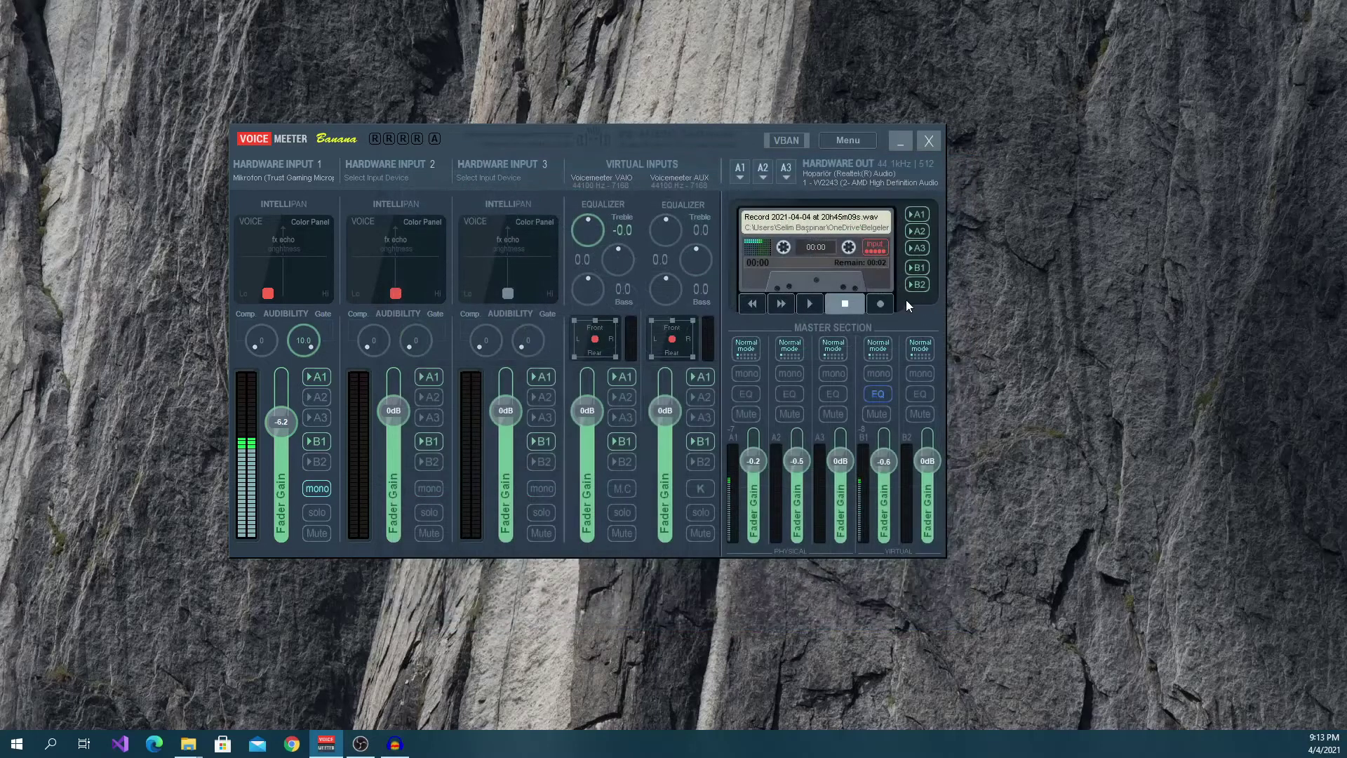
{"action": "left_click", "coordinate": [878, 396]}
{"action": "left_click_drag", "start_coordinate": [536, 133], "coordinate": [570, 126]}
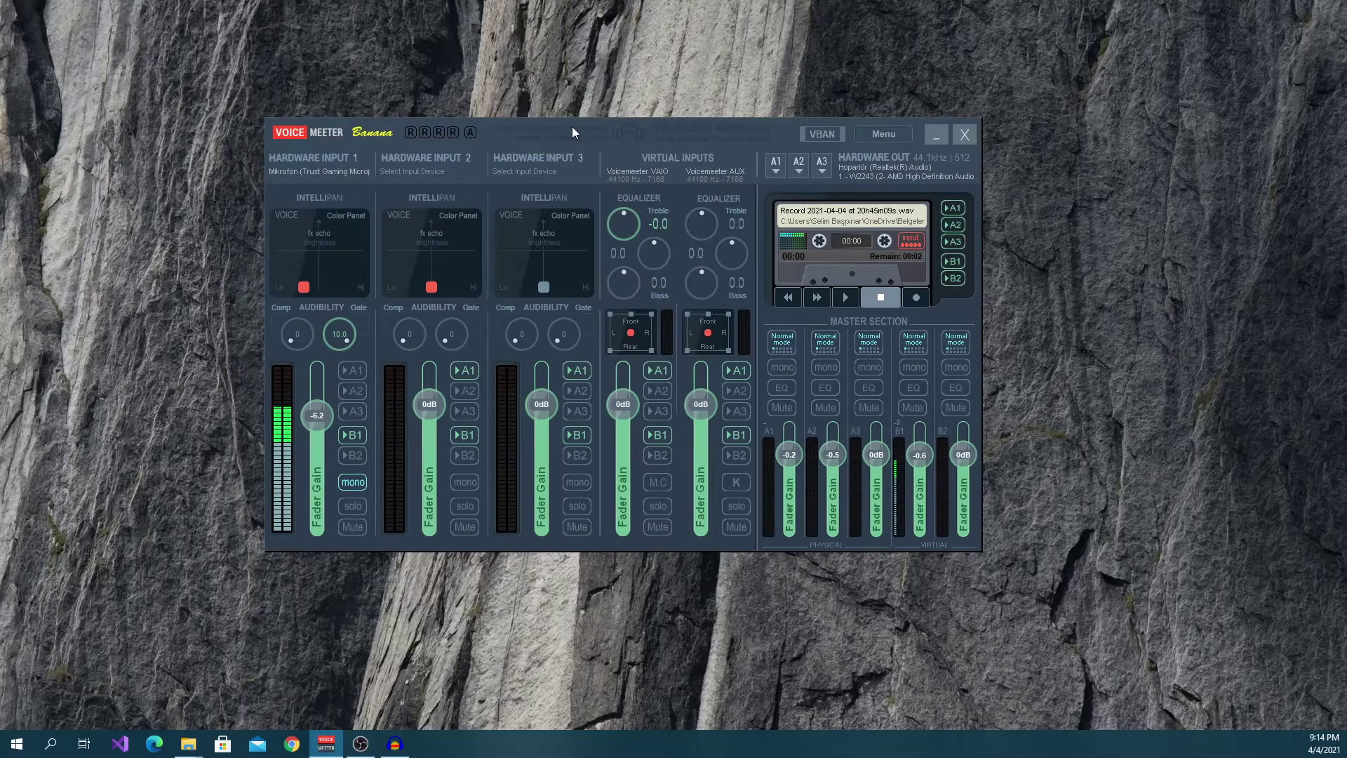
Step: Switch to OBS and choose VoiceMeeter Output (VB-Audio VoiceMeeter VAIO) as the Mic/Aux device
{"action": "key", "text": "alt+Tab"}
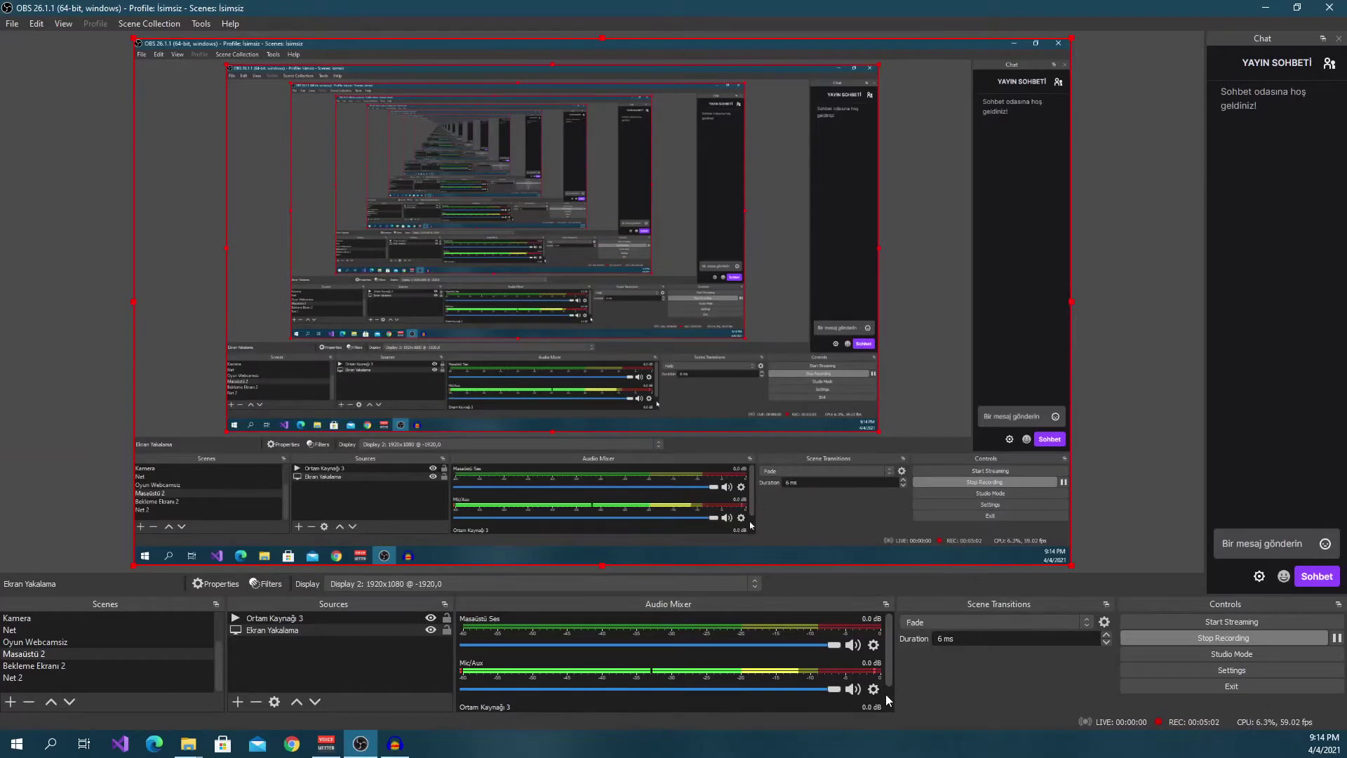
{"action": "left_click", "coordinate": [877, 690]}
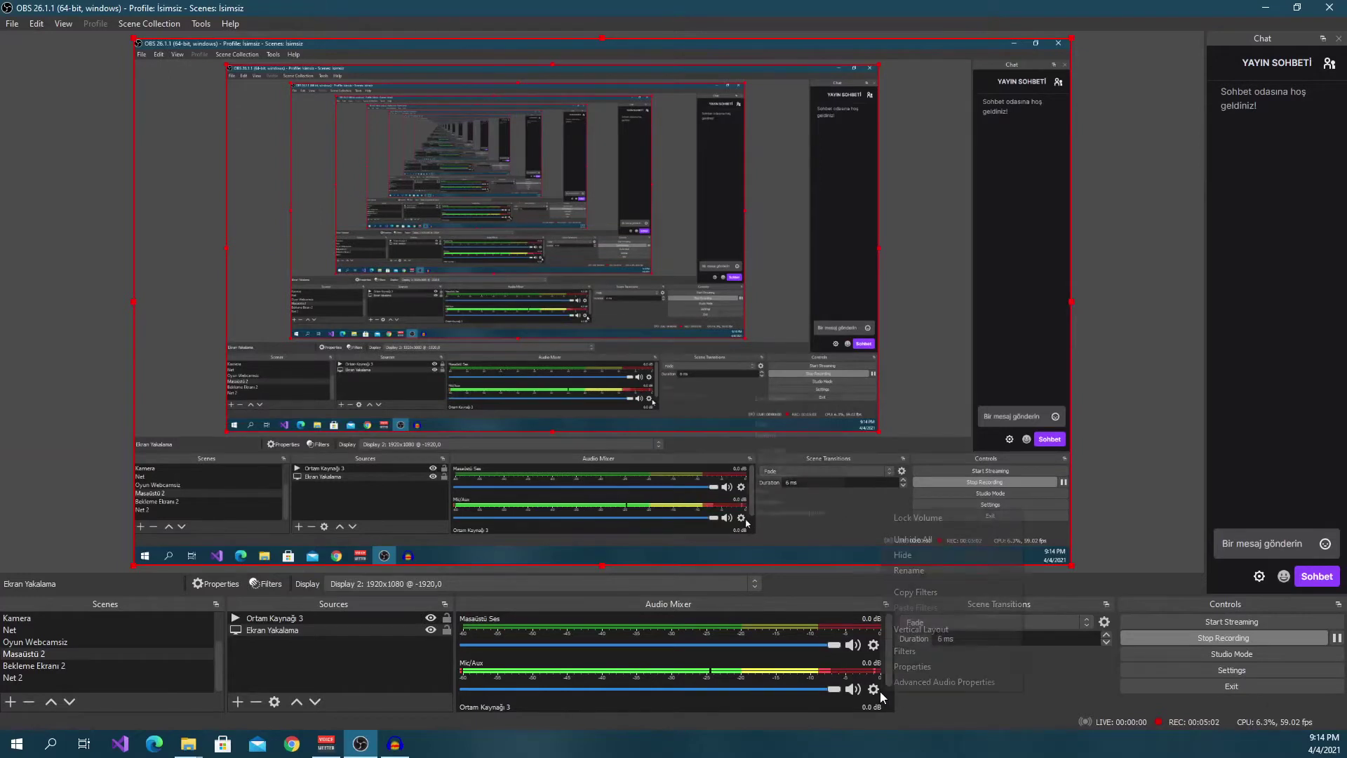
{"action": "left_click", "coordinate": [904, 668]}
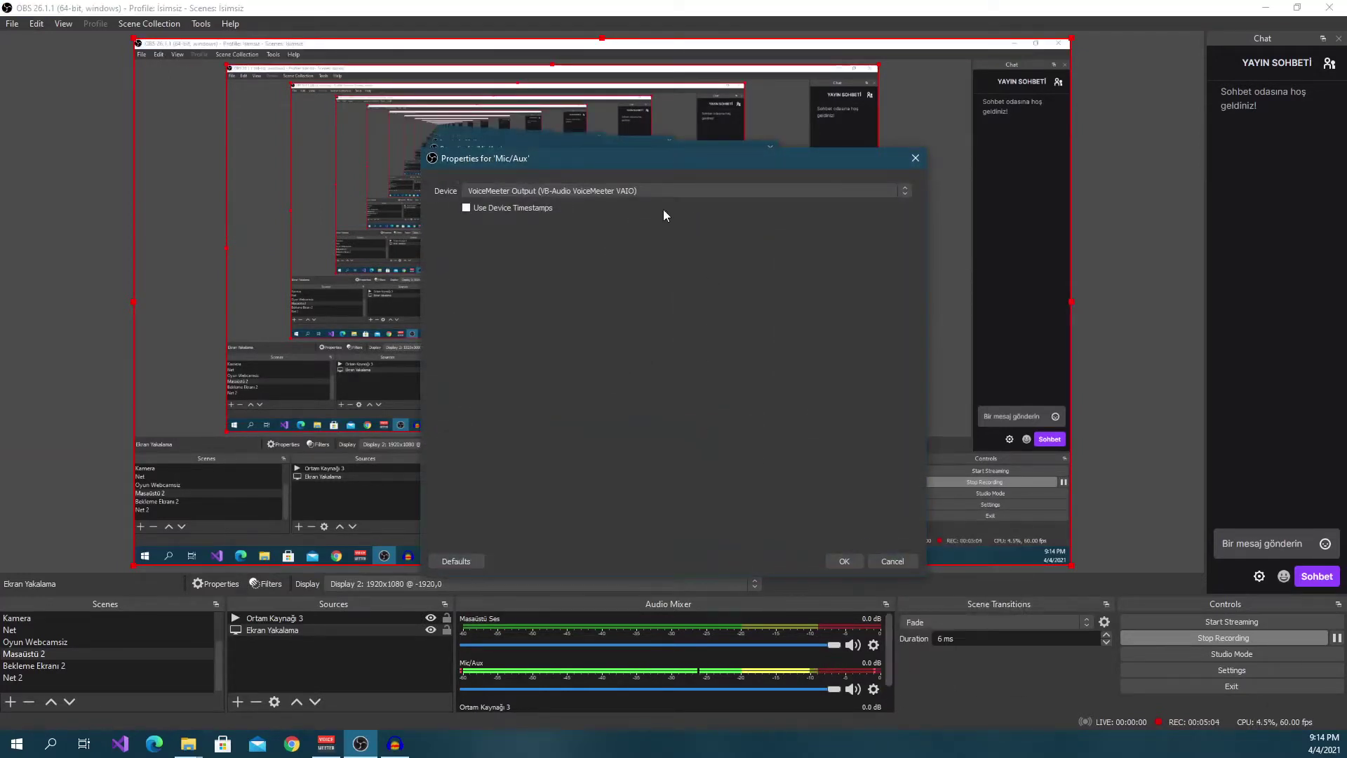
{"action": "left_click", "coordinate": [503, 194]}
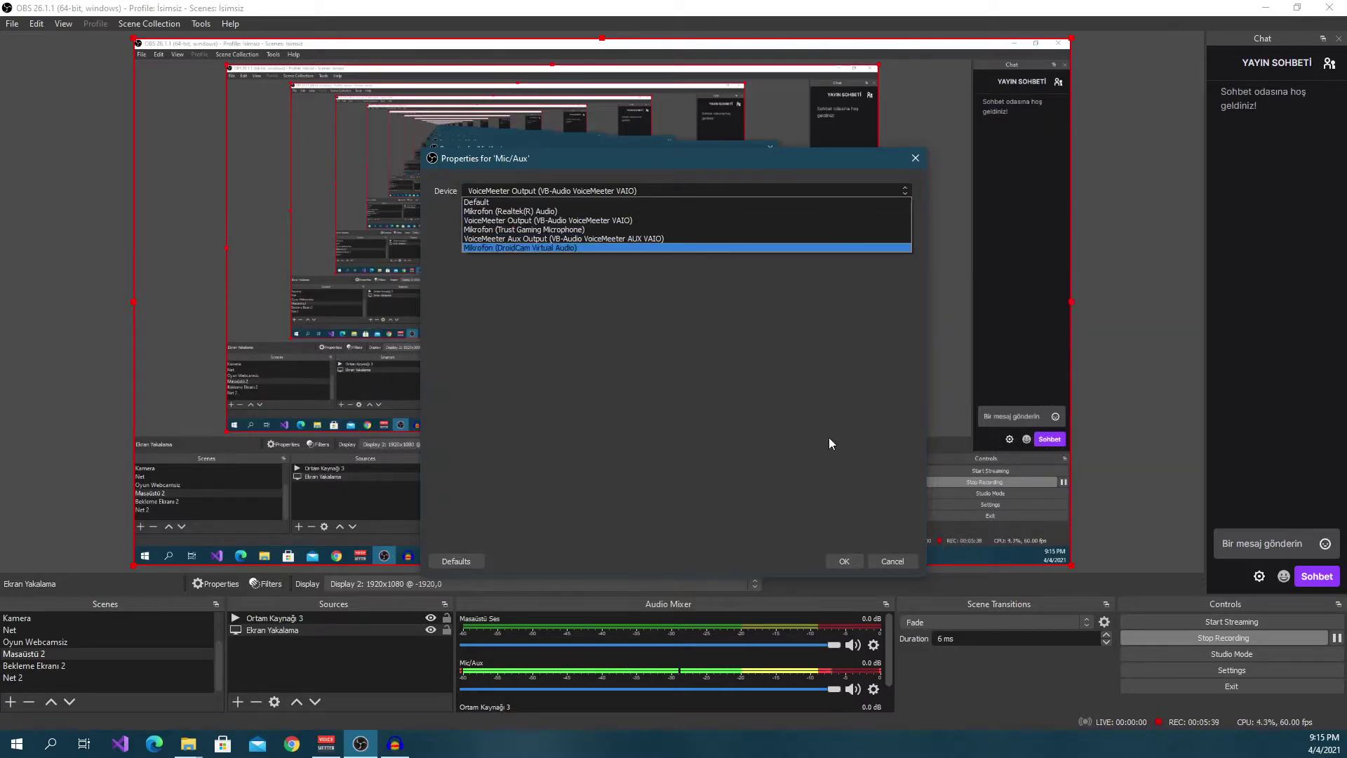
{"action": "left_click", "coordinate": [617, 220]}
{"action": "left_click", "coordinate": [846, 562]}
Step: Change the Mic/Aux device to Mikrofon (Trust Gaming Microphone) to compare the unprocessed sound
{"action": "left_click", "coordinate": [873, 689]}
{"action": "left_click", "coordinate": [912, 655]}
{"action": "left_click", "coordinate": [618, 192]}
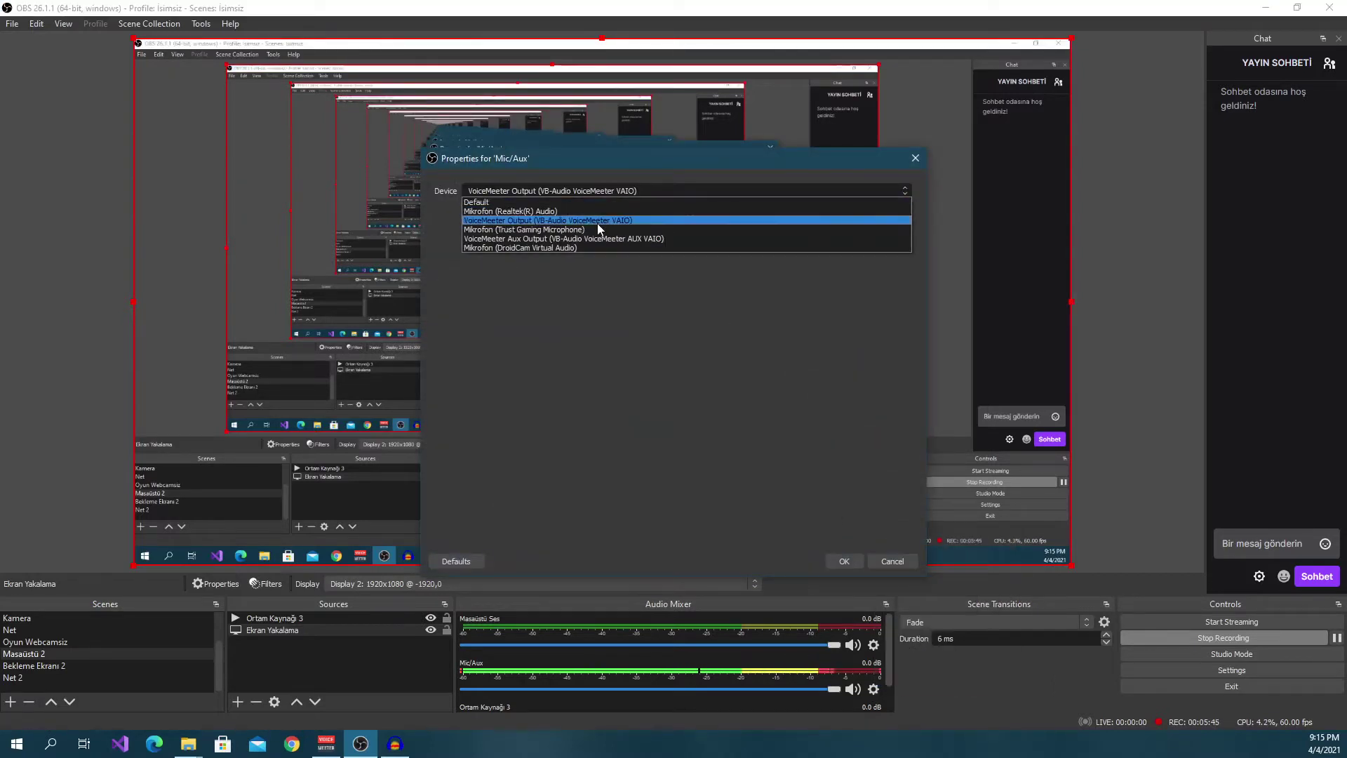
{"action": "left_click", "coordinate": [587, 229]}
{"action": "left_click", "coordinate": [841, 561]}
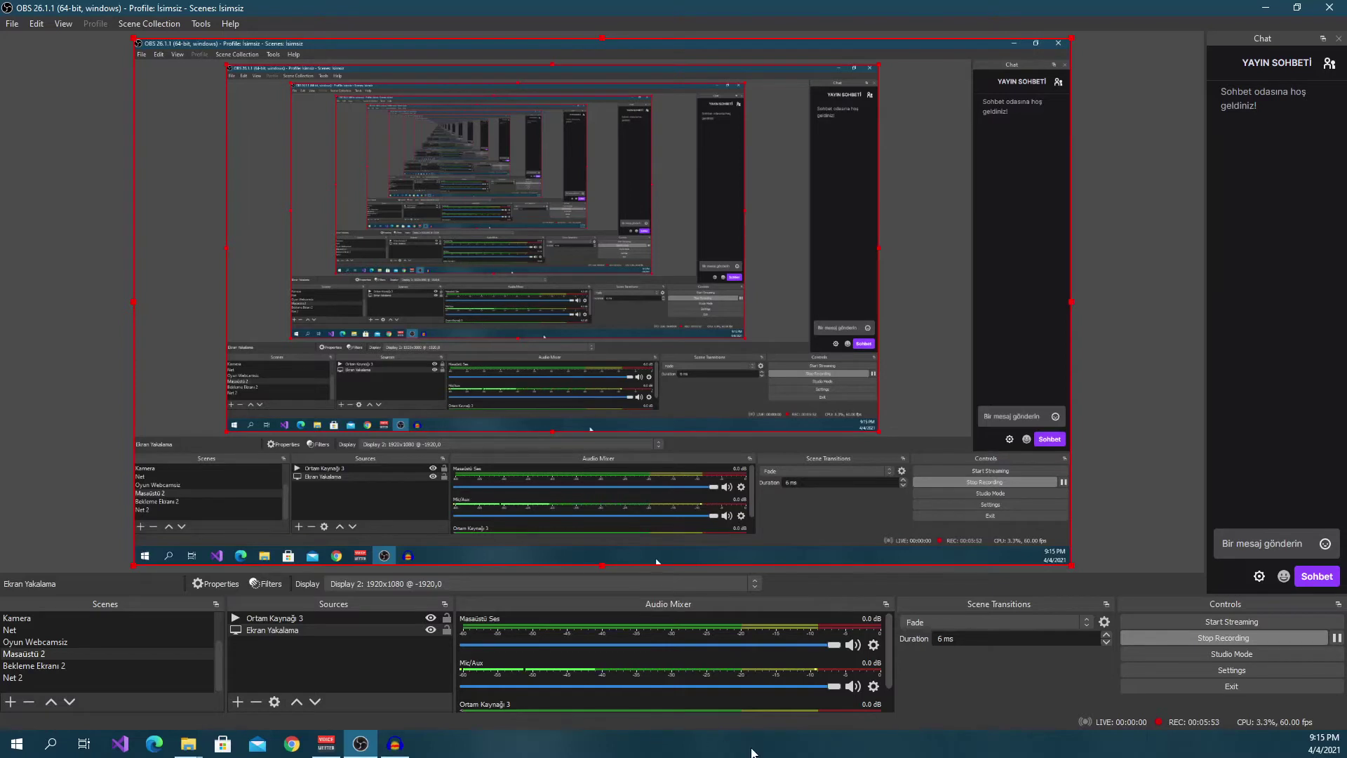
Step: Set the Mic/Aux device back to VoiceMeeter Output (VB-Audio VoiceMeeter VAIO)
{"action": "left_click", "coordinate": [869, 688]}
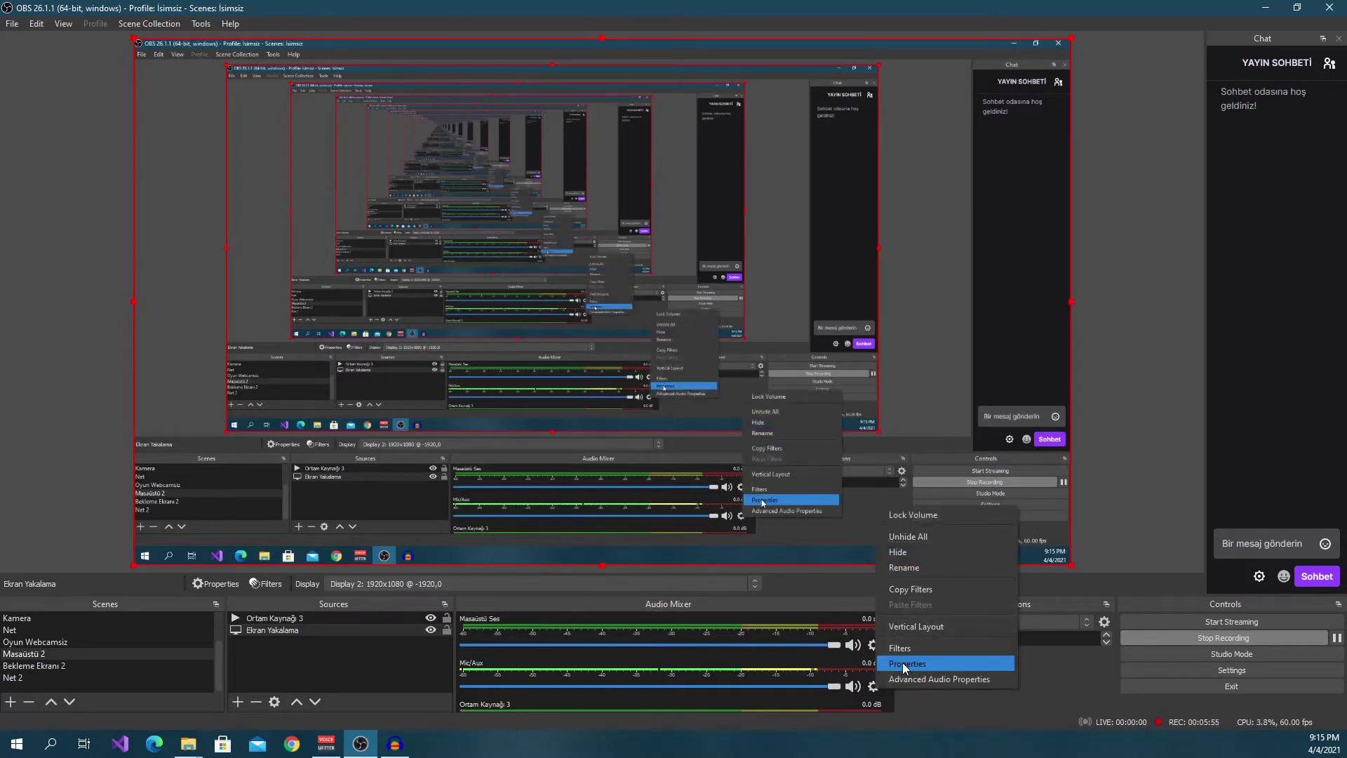
{"action": "left_click", "coordinate": [911, 665]}
{"action": "left_click", "coordinate": [570, 193]}
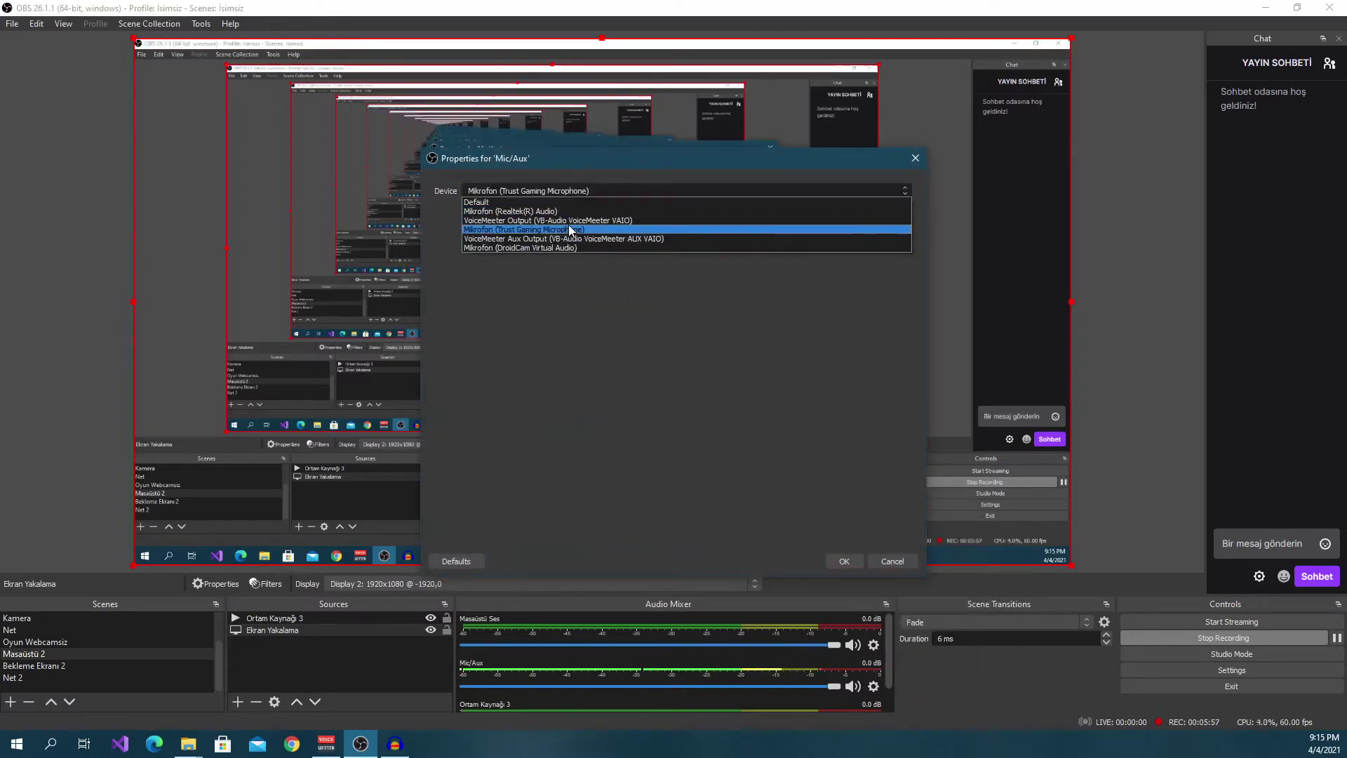
{"action": "left_click", "coordinate": [569, 219]}
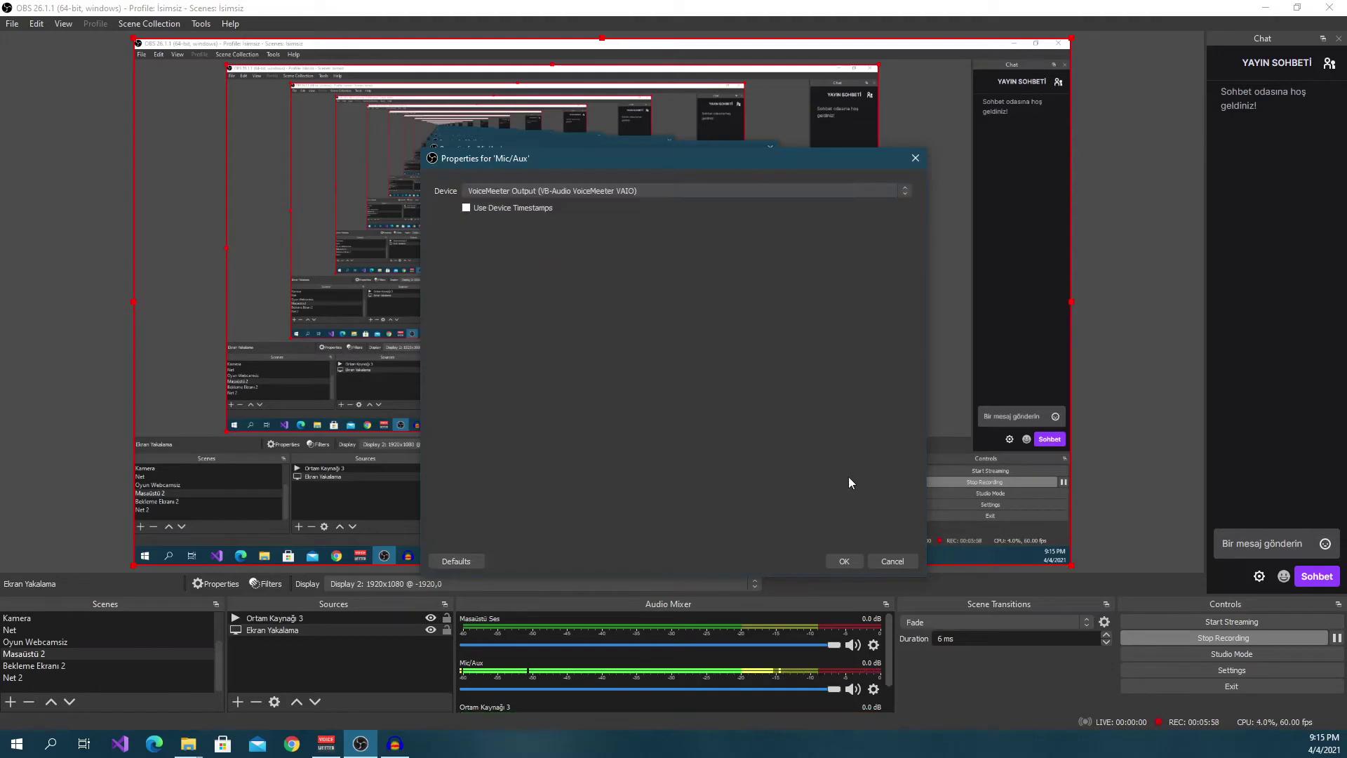
{"action": "left_click", "coordinate": [844, 561]}
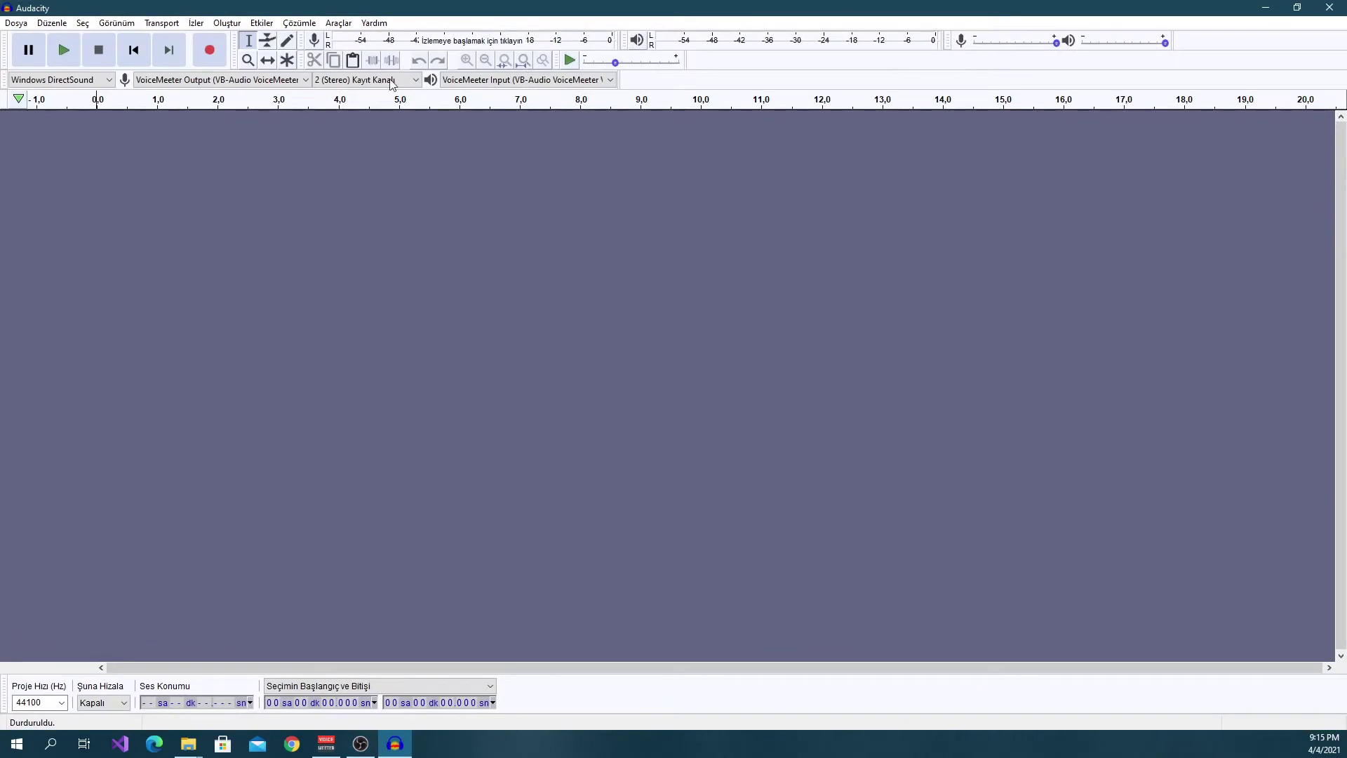
Step: Switch to Audacity and review the choices for its recording device and playback device
{"action": "left_click", "coordinate": [247, 80]}
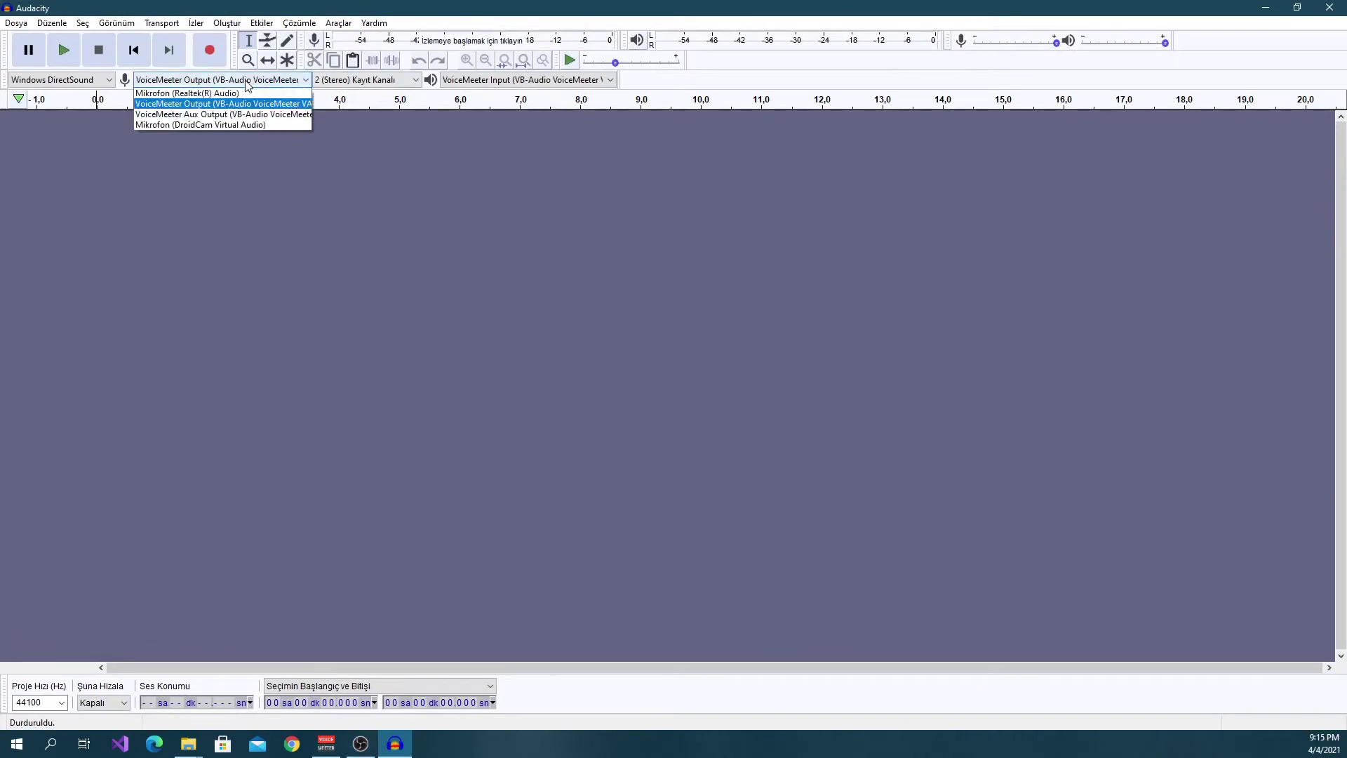
{"action": "left_click", "coordinate": [233, 128]}
{"action": "left_click", "coordinate": [494, 80]}
{"action": "left_click", "coordinate": [547, 105]}
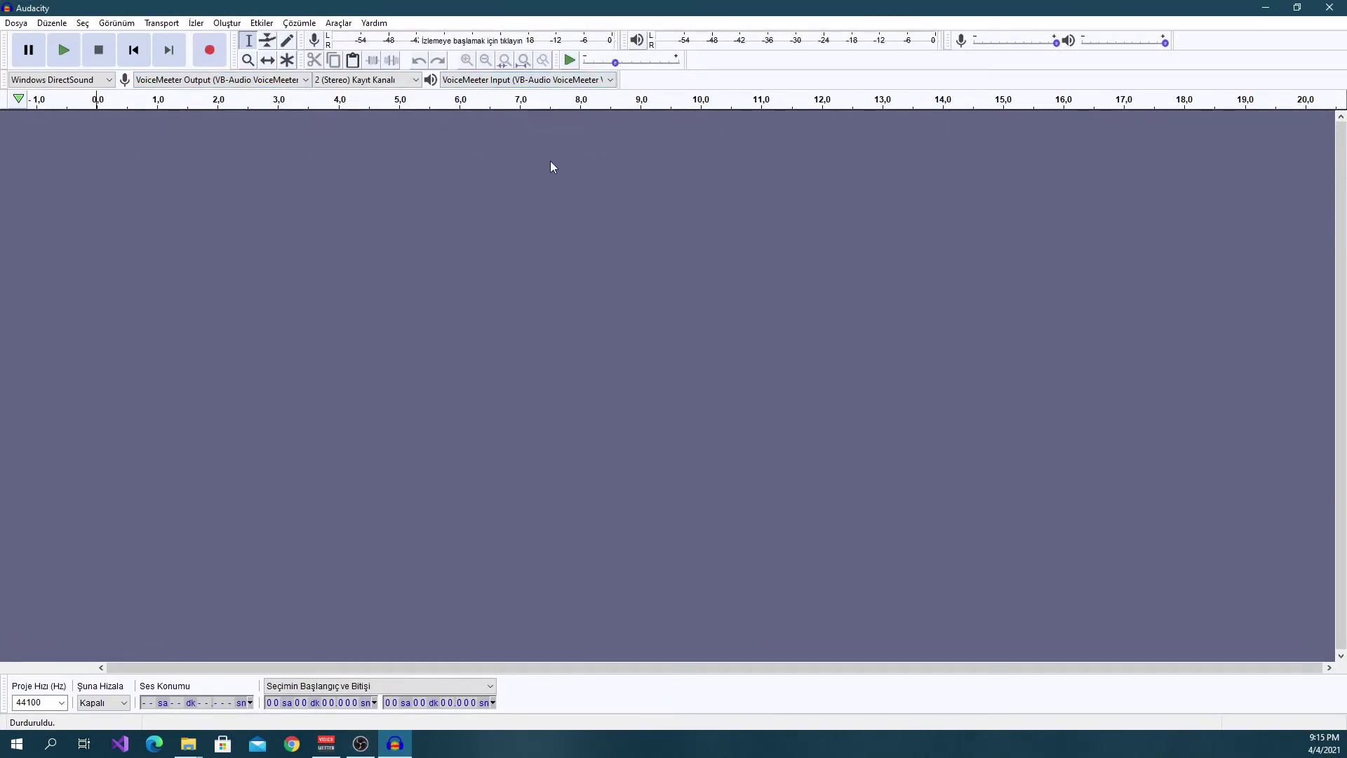
Step: Move the Audacity window to the other monitor and switch the OBS Ekran Yakalama source to that display
{"action": "left_click_drag", "start_coordinate": [624, 6], "coordinate": [1231, 141]}
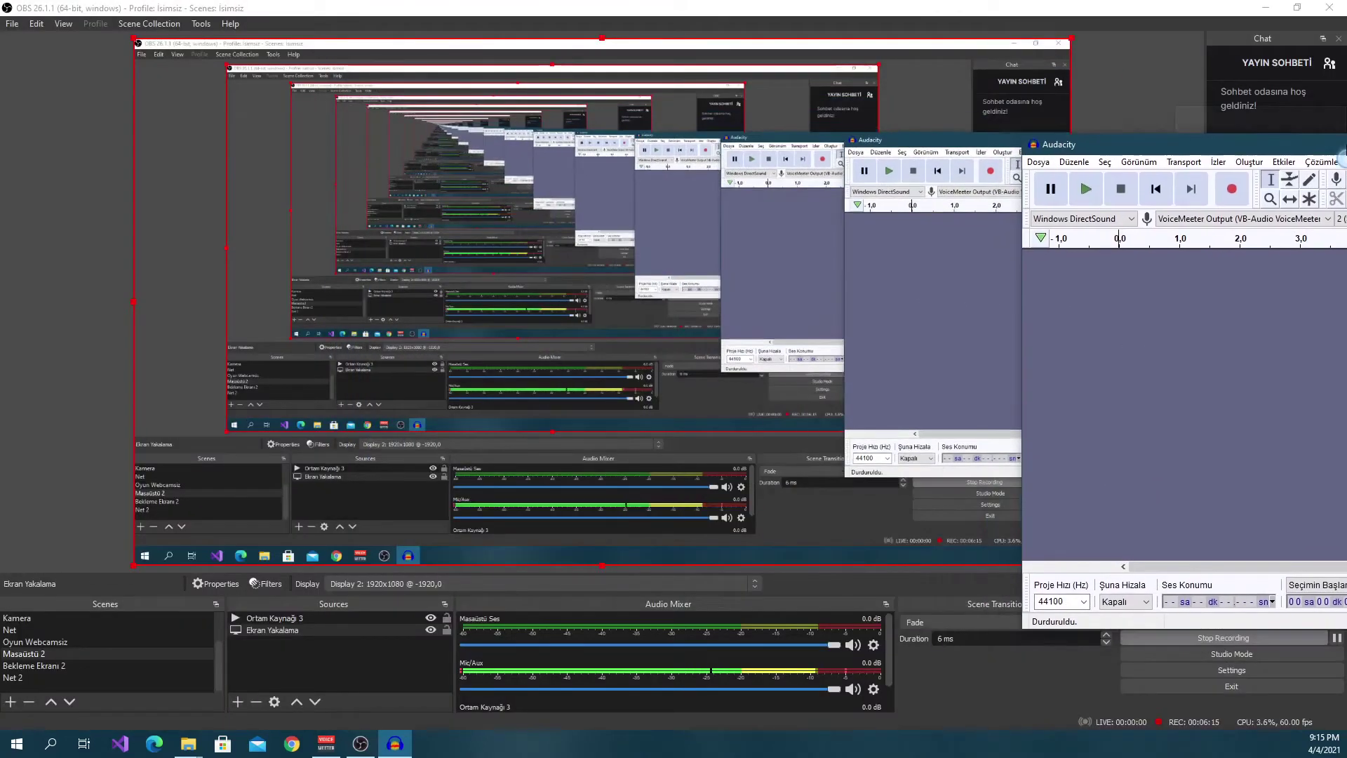
{"action": "left_click", "coordinate": [1217, 54]}
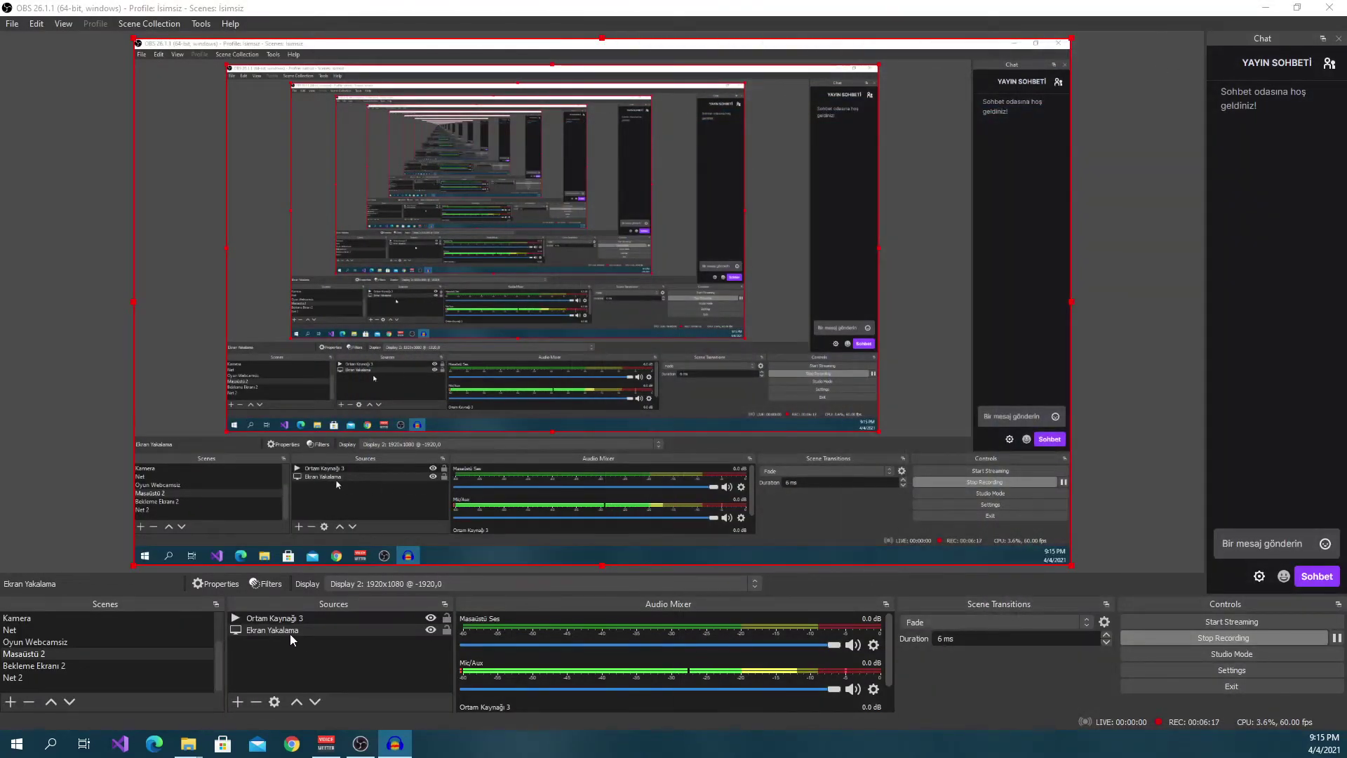
{"action": "double_click", "coordinate": [272, 629]}
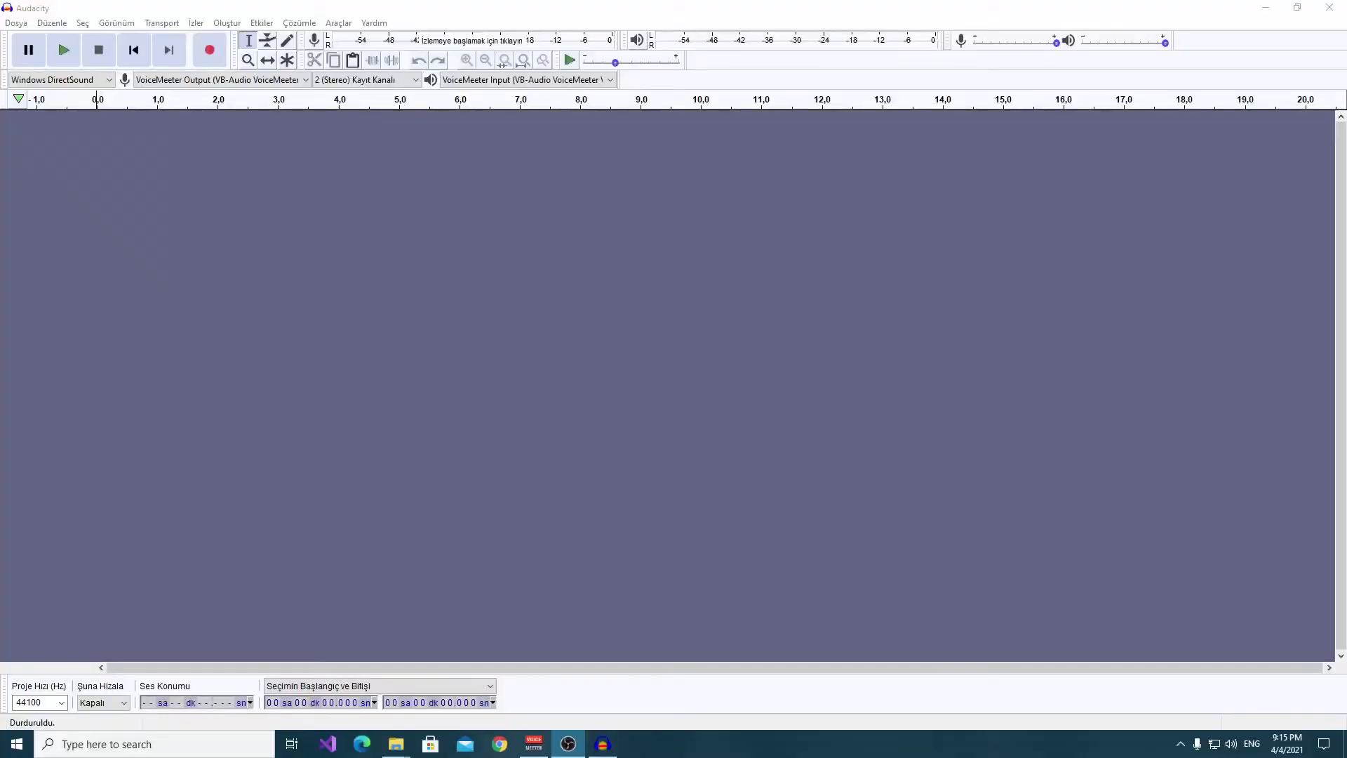
Step: Review the playback devices offered by the Windows volume control
{"action": "left_click", "coordinate": [1231, 744]}
{"action": "left_click", "coordinate": [1184, 677]}
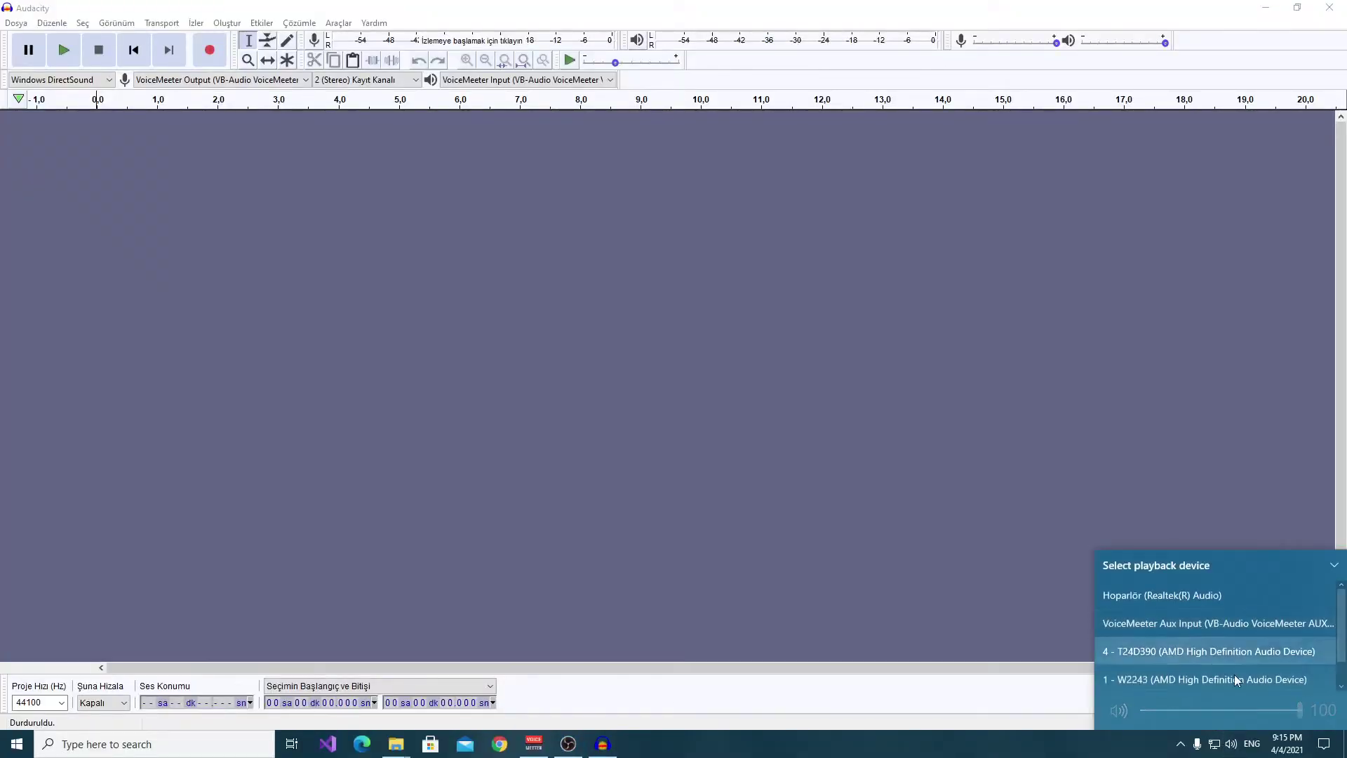
{"action": "left_click", "coordinate": [1231, 744]}
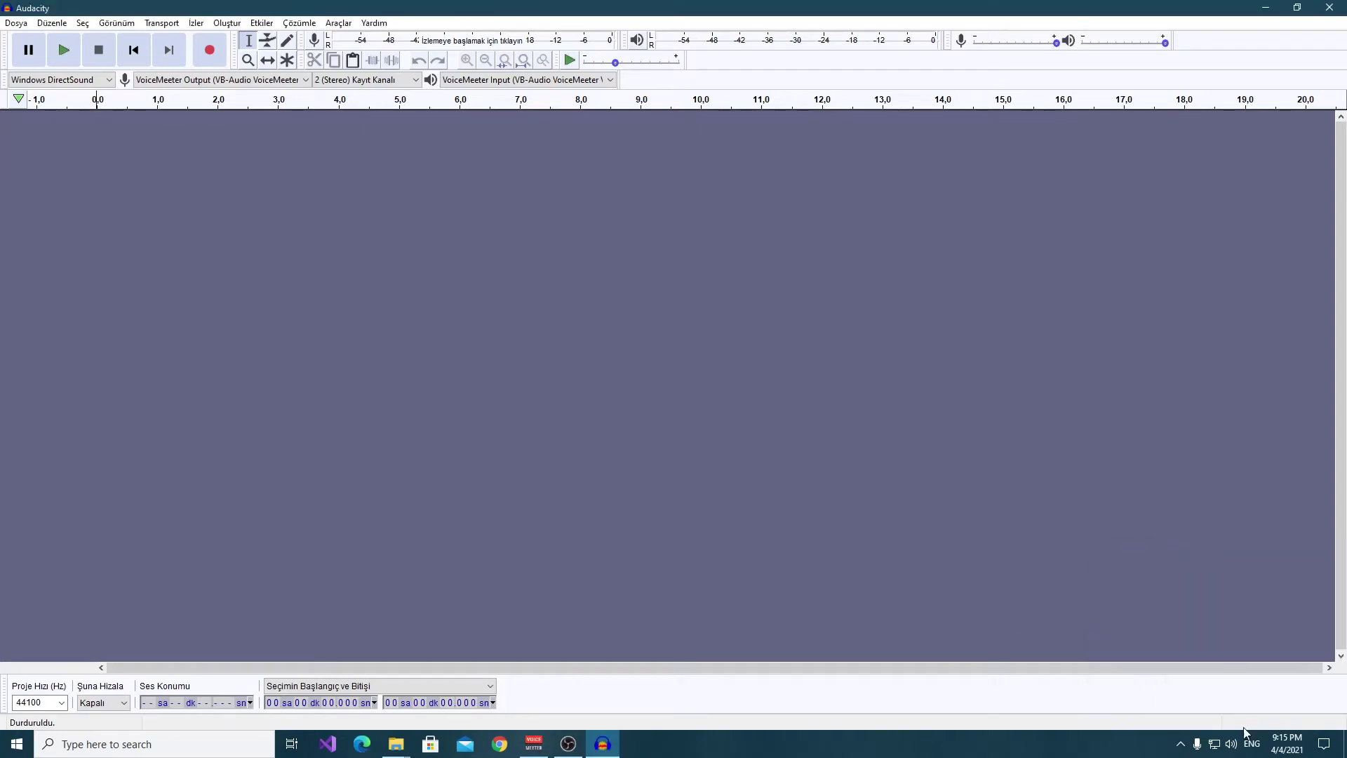